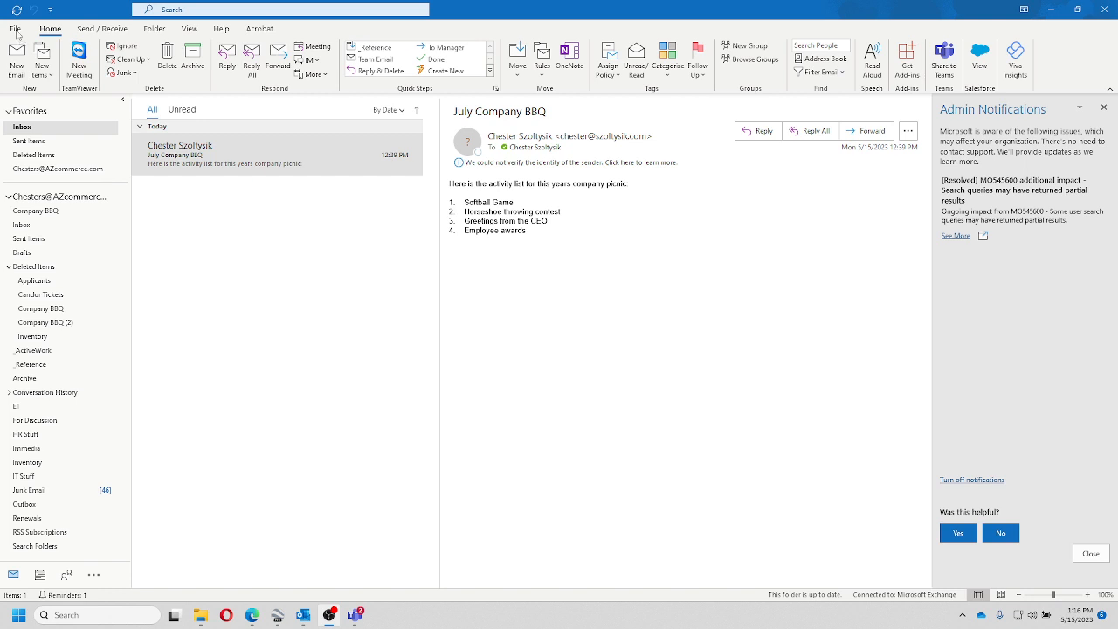
# Start a new email rule from the template that moves messages with specific words in the subject to a folder.
pyautogui.click(16, 32)
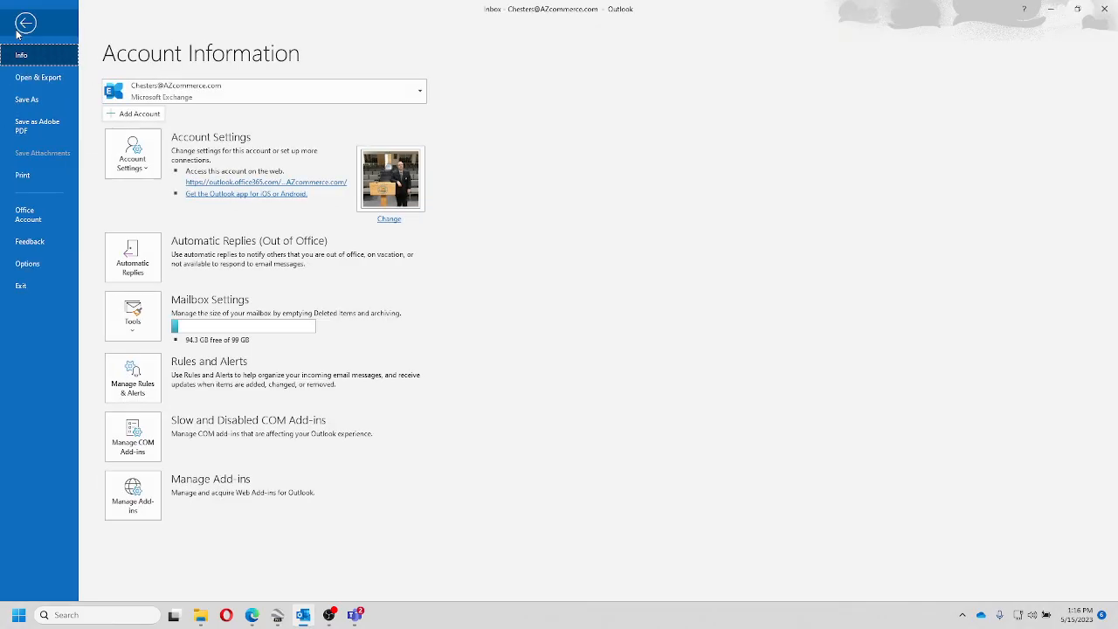
pyautogui.click(130, 390)
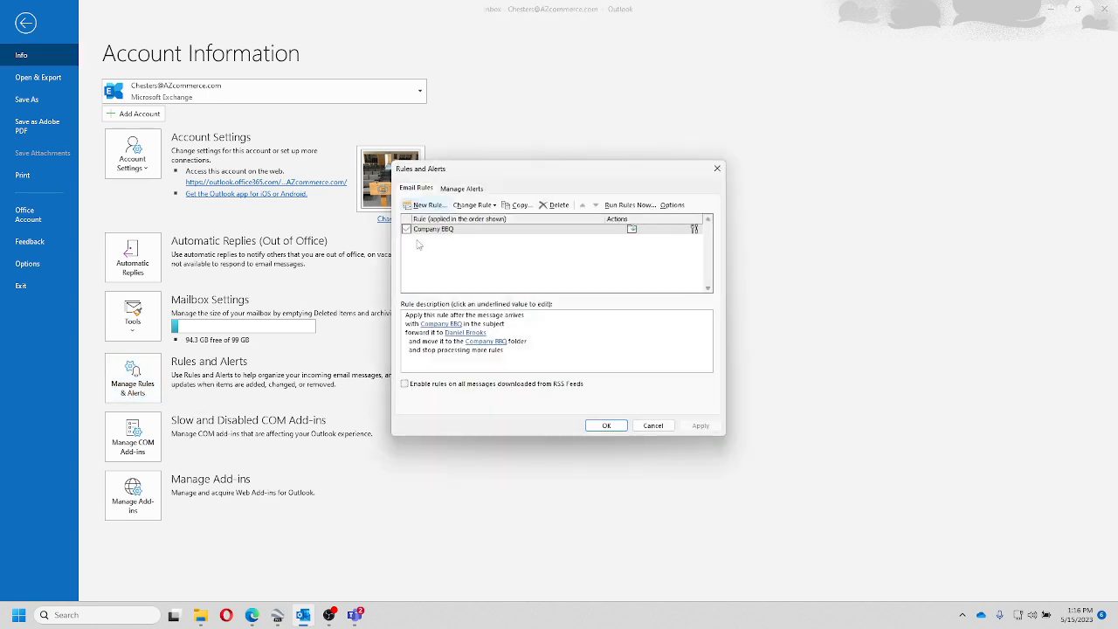
pyautogui.click(428, 207)
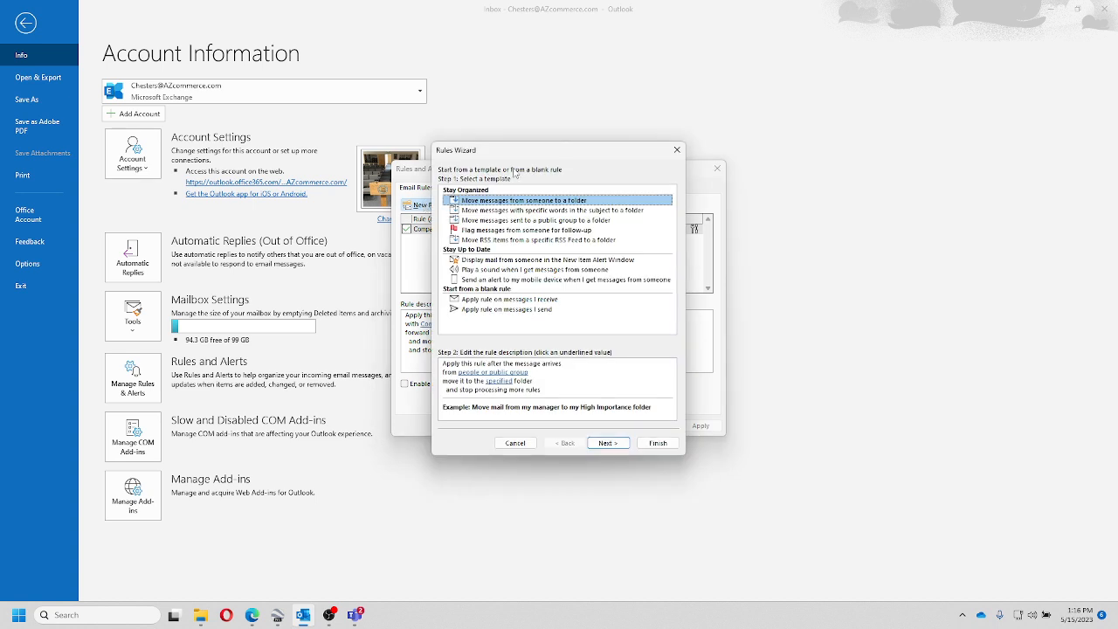
pyautogui.moveTo(525, 152); pyautogui.dragTo(486, 150)
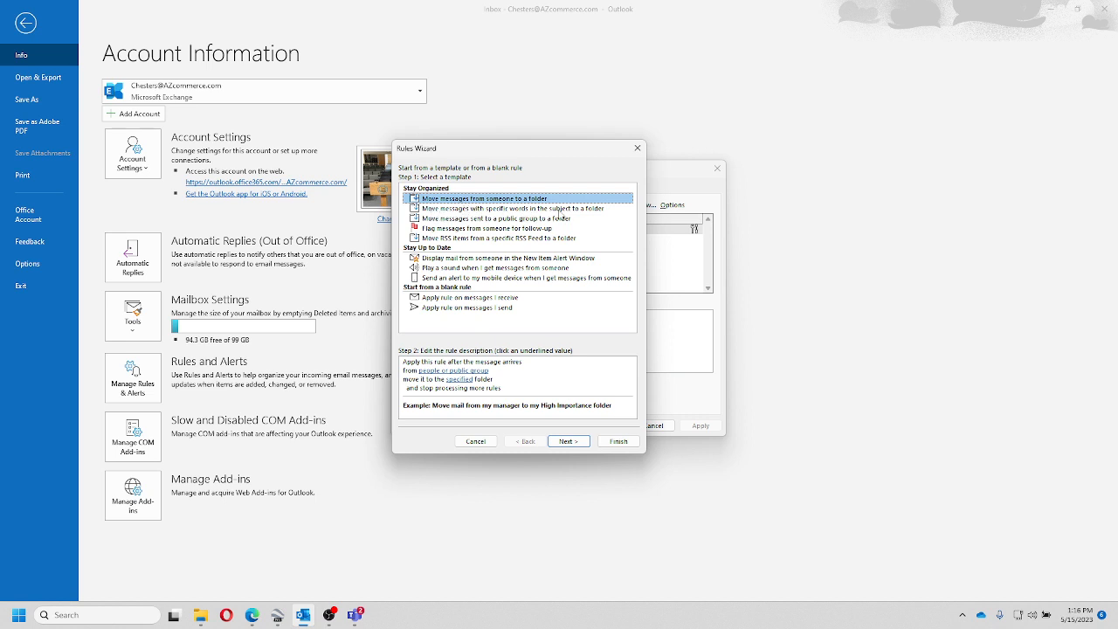
pyautogui.click(561, 211)
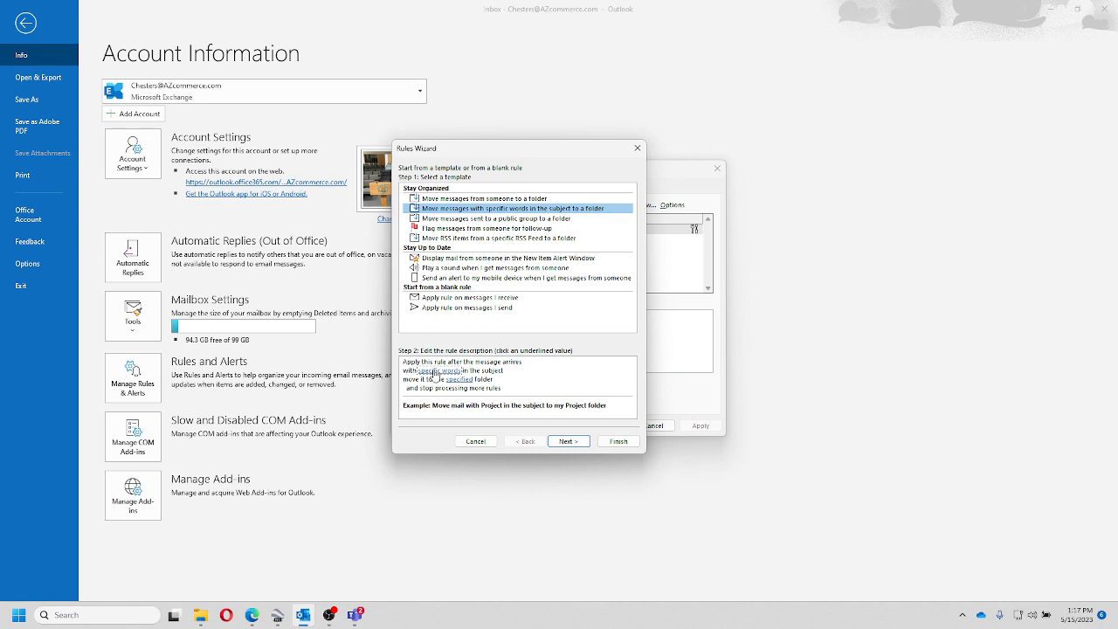
pyautogui.click(619, 441)
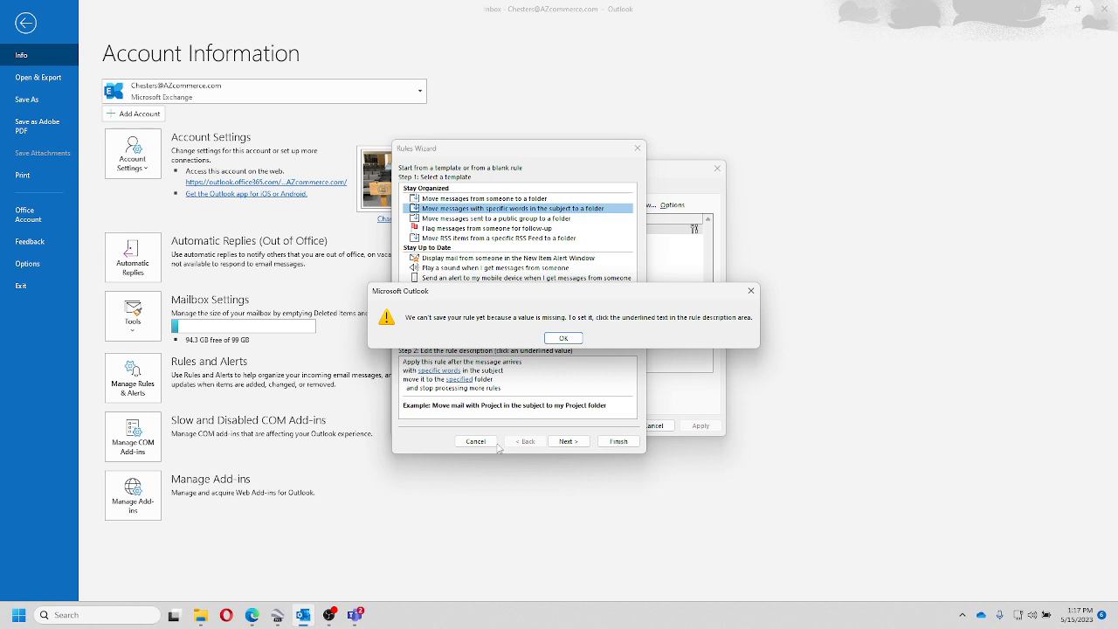
pyautogui.click(564, 340)
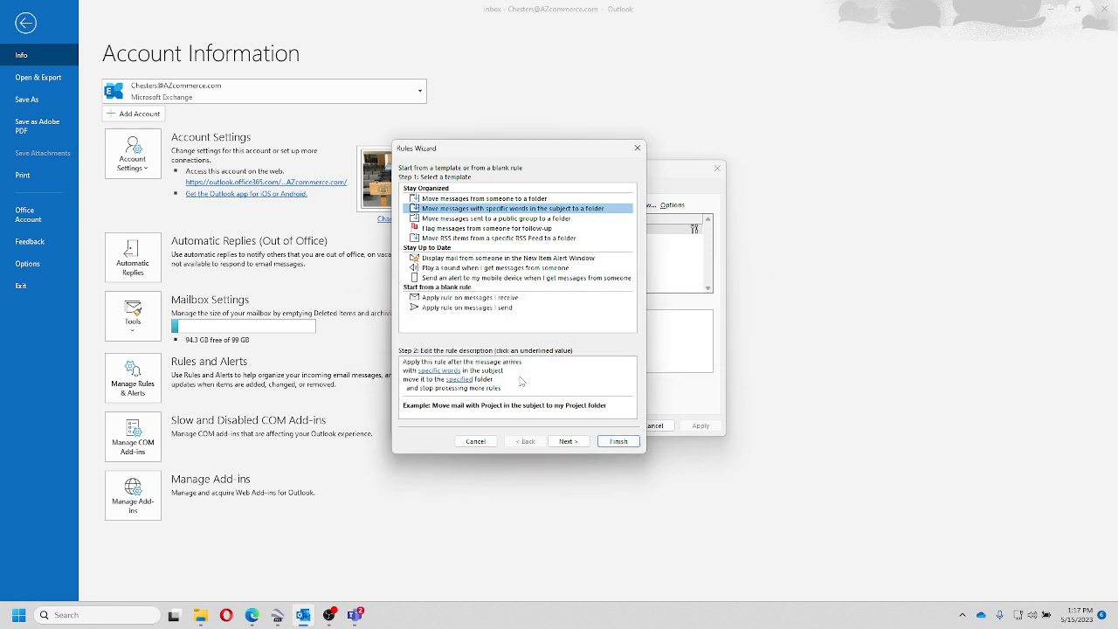
# Set the rule's subject search phrases to "Company BBQ" and "Horseshoe Contest".
pyautogui.click(438, 372)
pyautogui.click(465, 380)
pyautogui.click(428, 373)
pyautogui.click(428, 372)
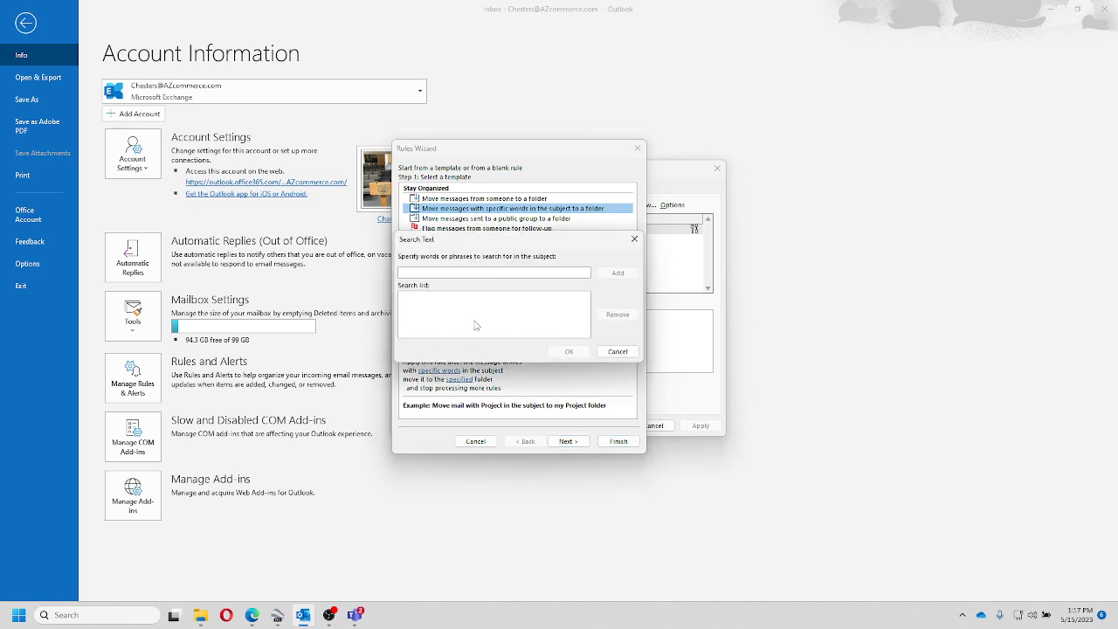
pyautogui.write('Com')
pyautogui.write('pany')
pyautogui.write(' EEO')
pyautogui.click(618, 273)
pyautogui.write('Hors')
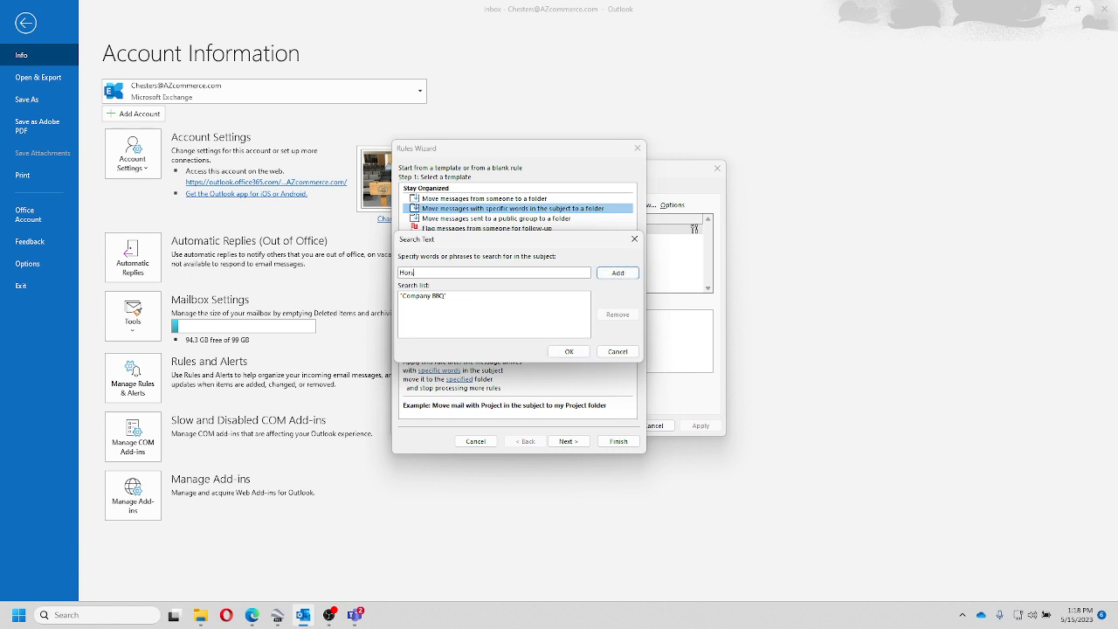
pyautogui.write('eshoe Contest')
pyautogui.click(618, 273)
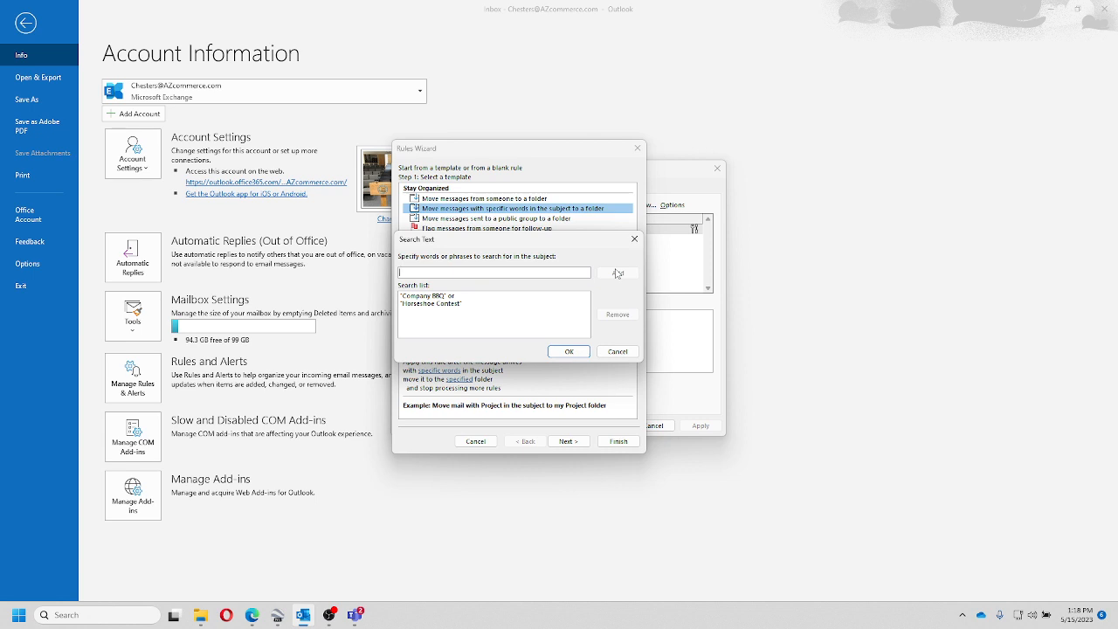
pyautogui.click(569, 352)
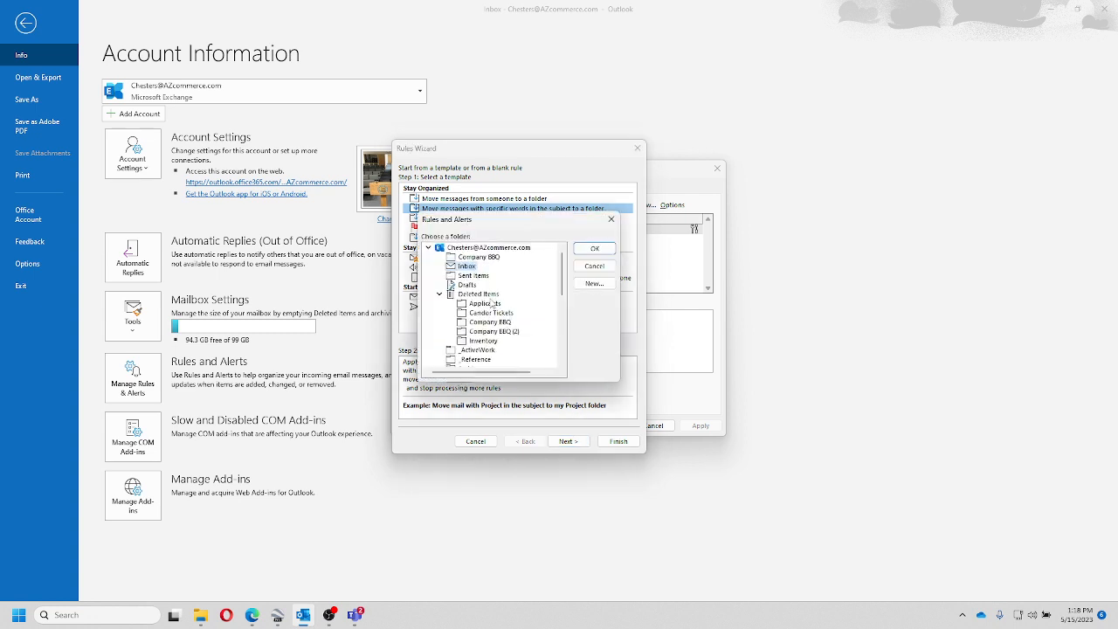
# Set the top-level Company BBQ folder as the rule's destination and keep the subject words as its only condition.
pyautogui.click(476, 257)
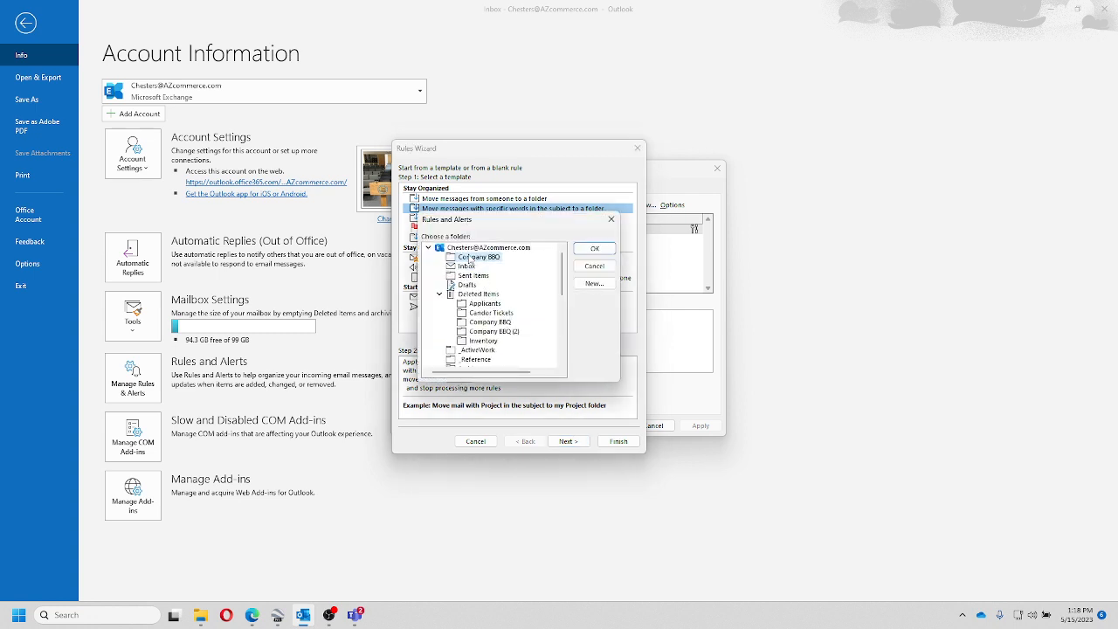
pyautogui.click(594, 250)
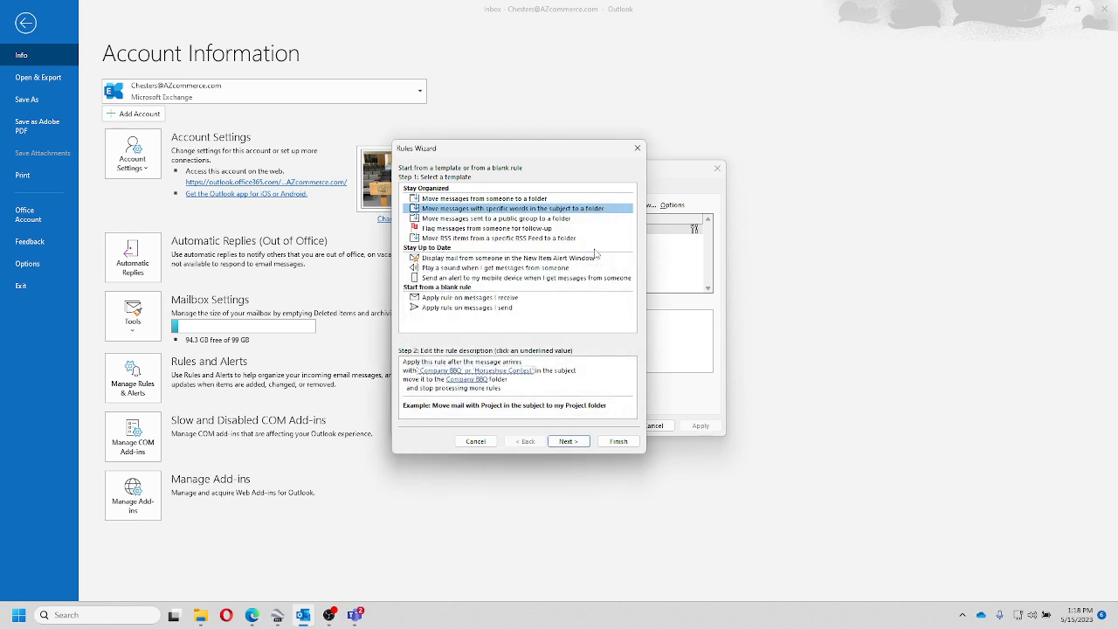
pyautogui.click(561, 442)
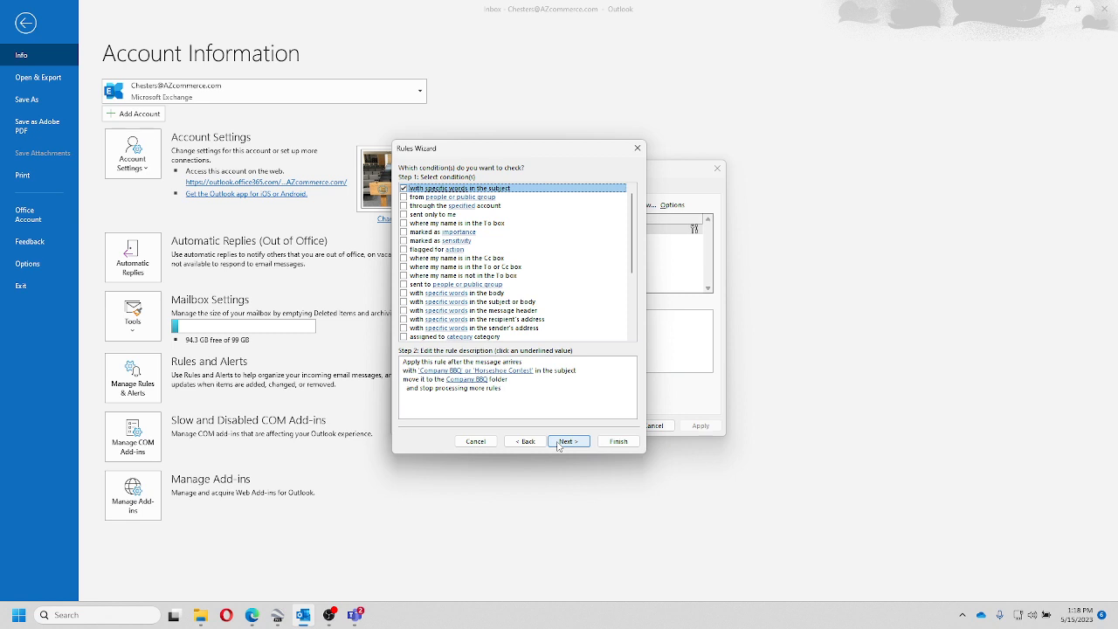
pyautogui.click(568, 441)
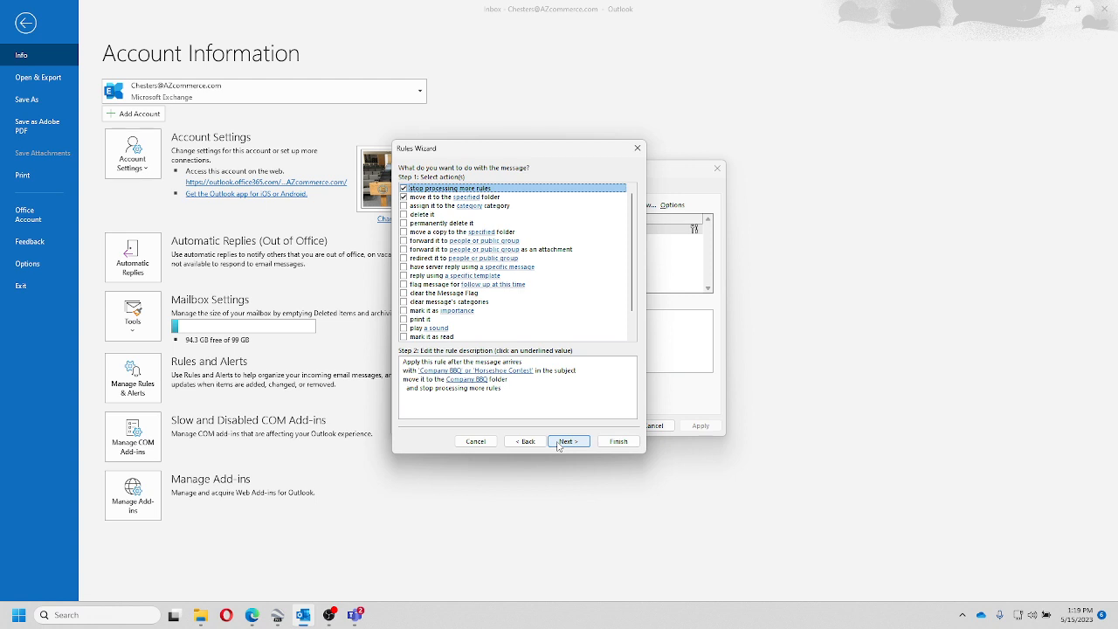
# Add an action that forwards the matching messages to the colleague found by first name in the address book.
pyautogui.click(404, 241)
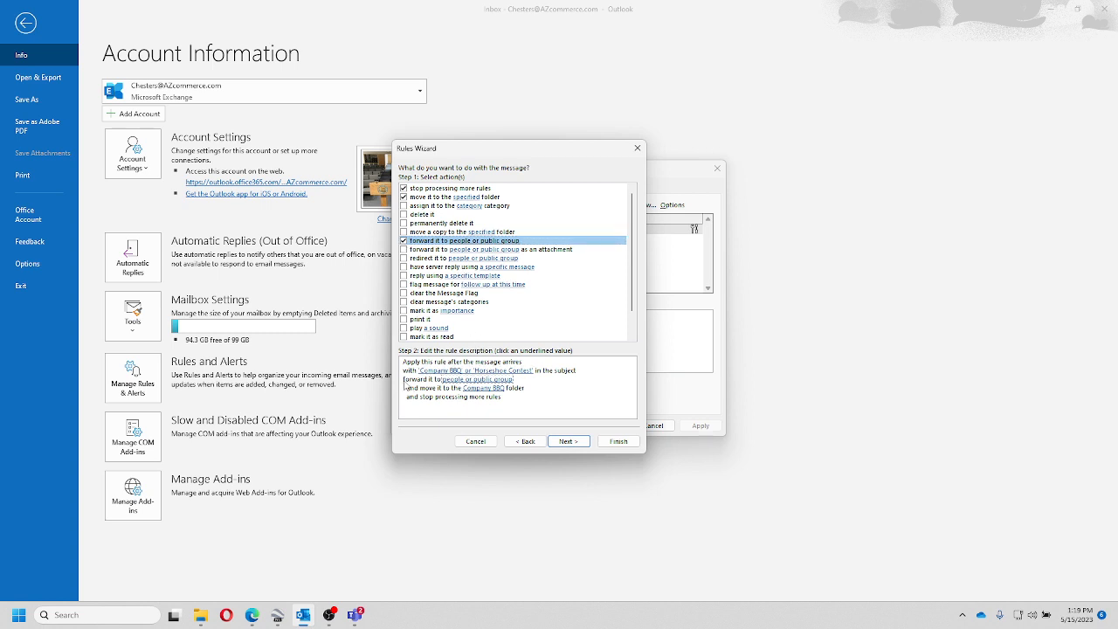
pyautogui.click(463, 380)
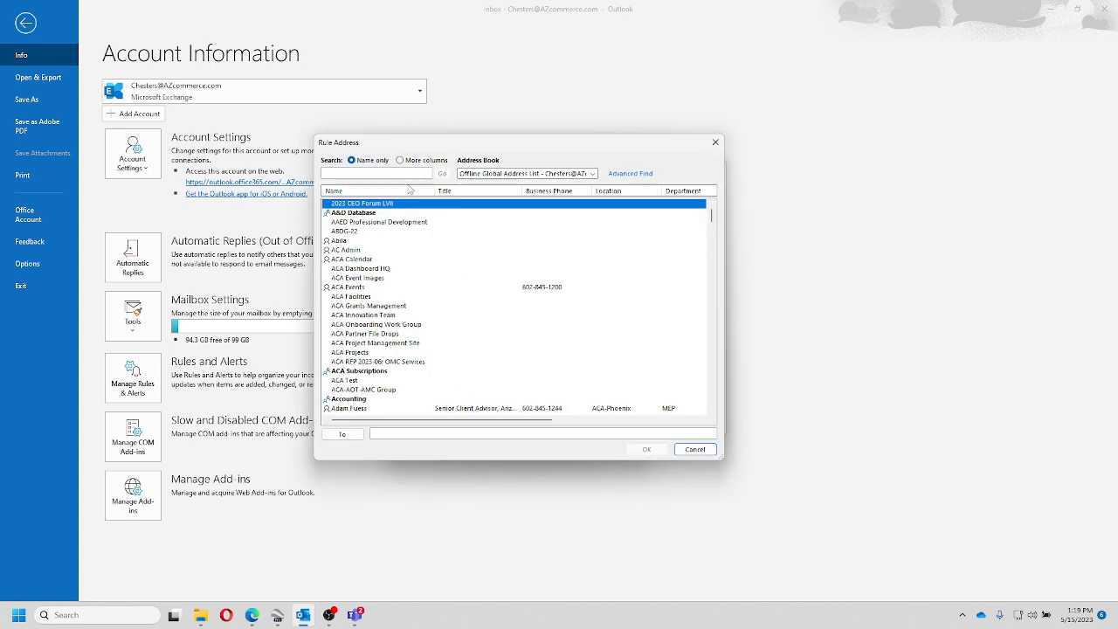
pyautogui.write('Dan')
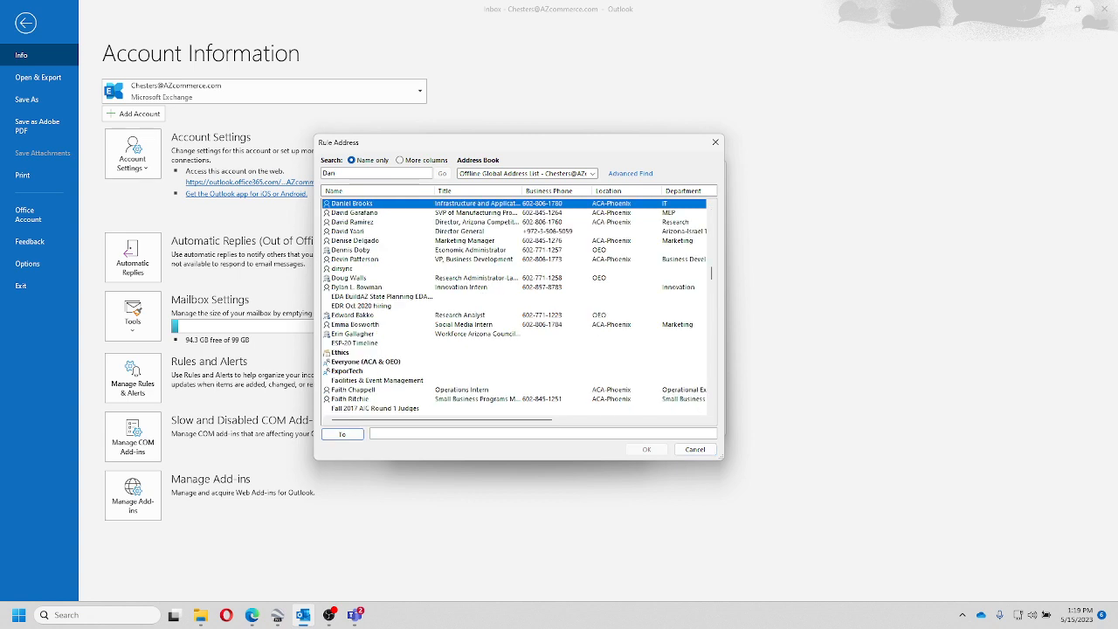
pyautogui.click(342, 434)
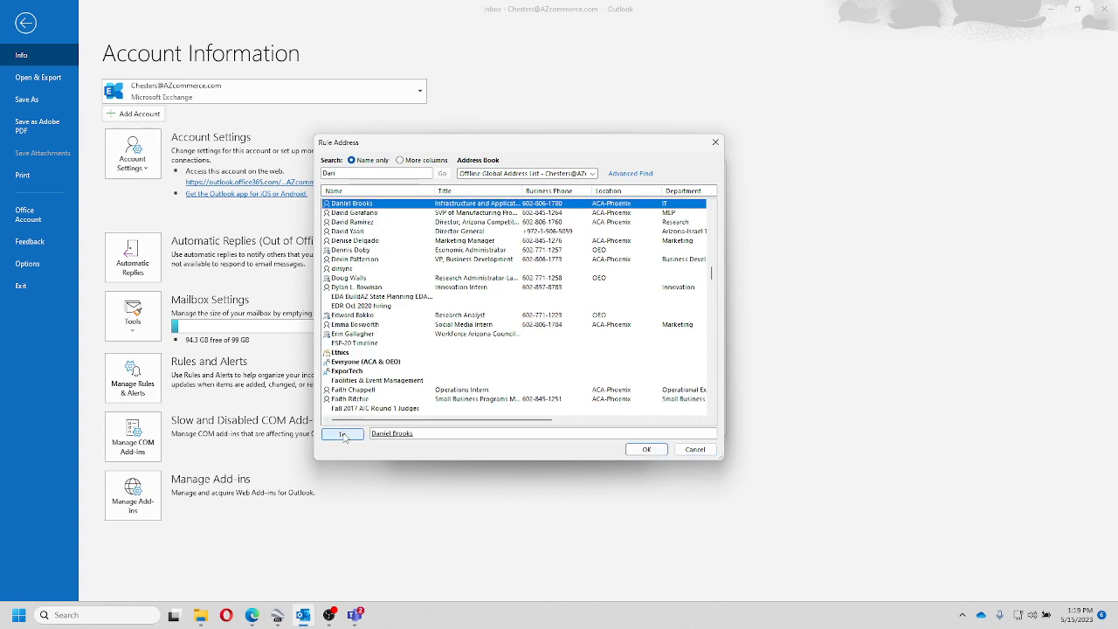
pyautogui.click(639, 450)
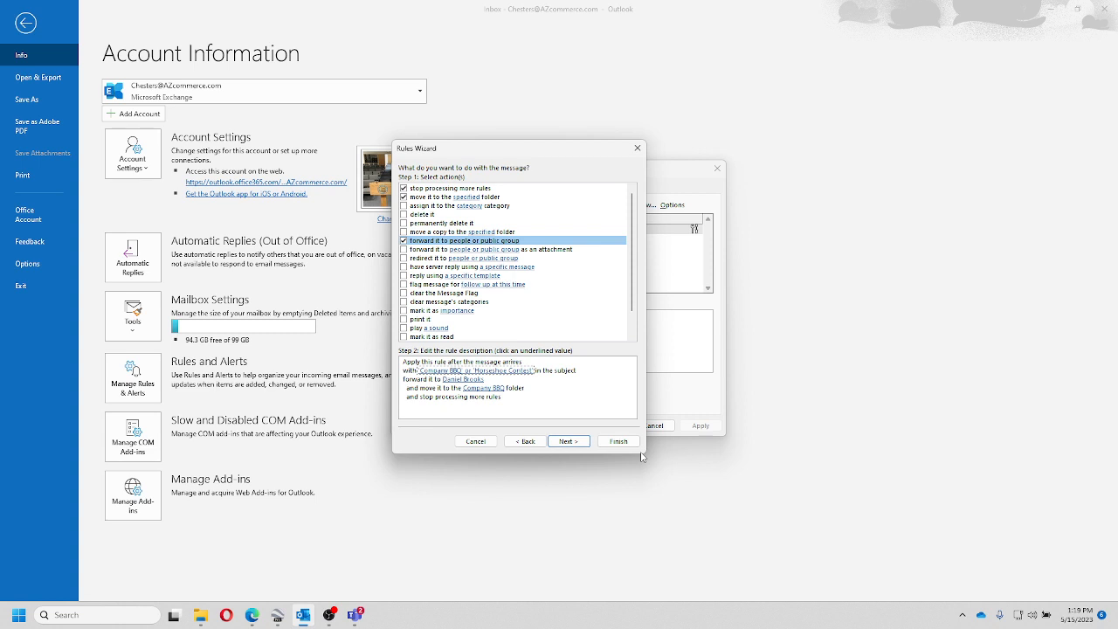
# Finish the rule without any exceptions and save the updated rules list.
pyautogui.click(568, 441)
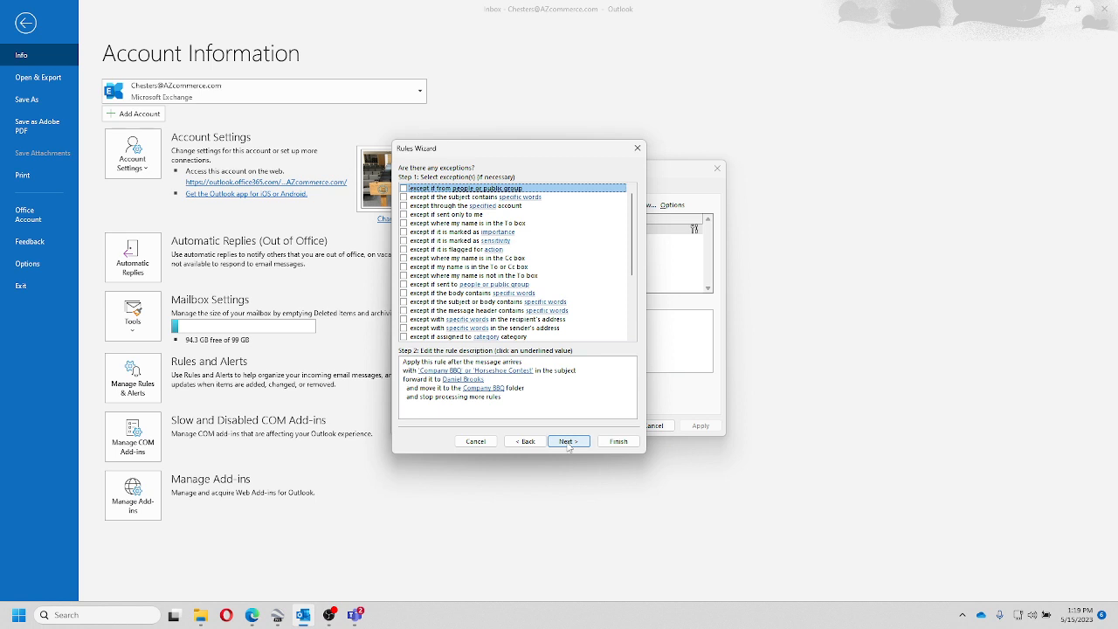
pyautogui.click(617, 441)
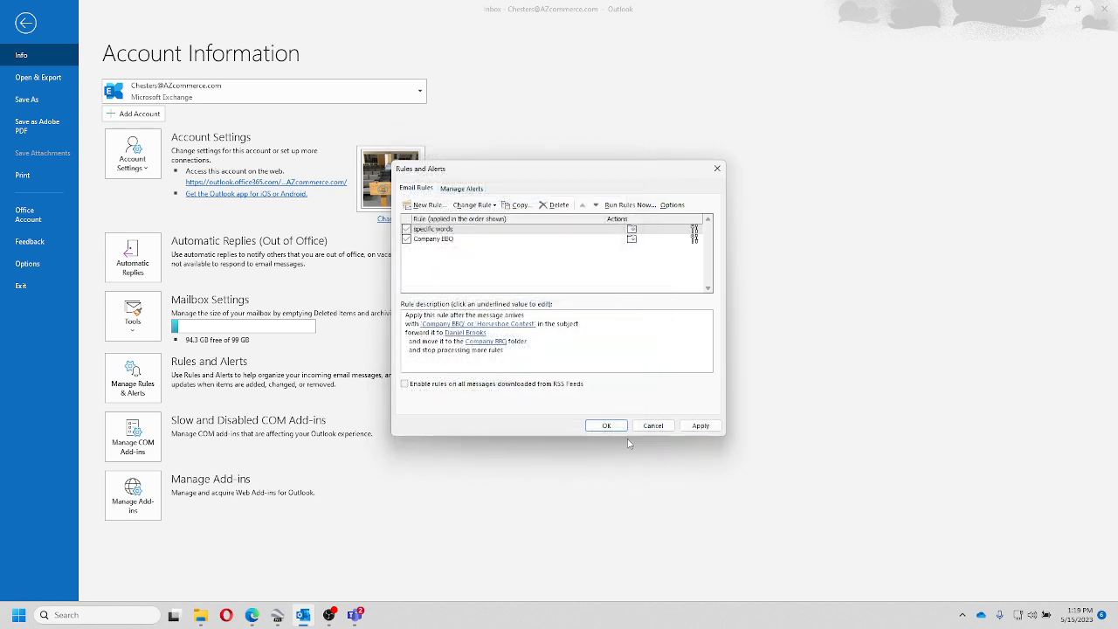
pyautogui.click(604, 425)
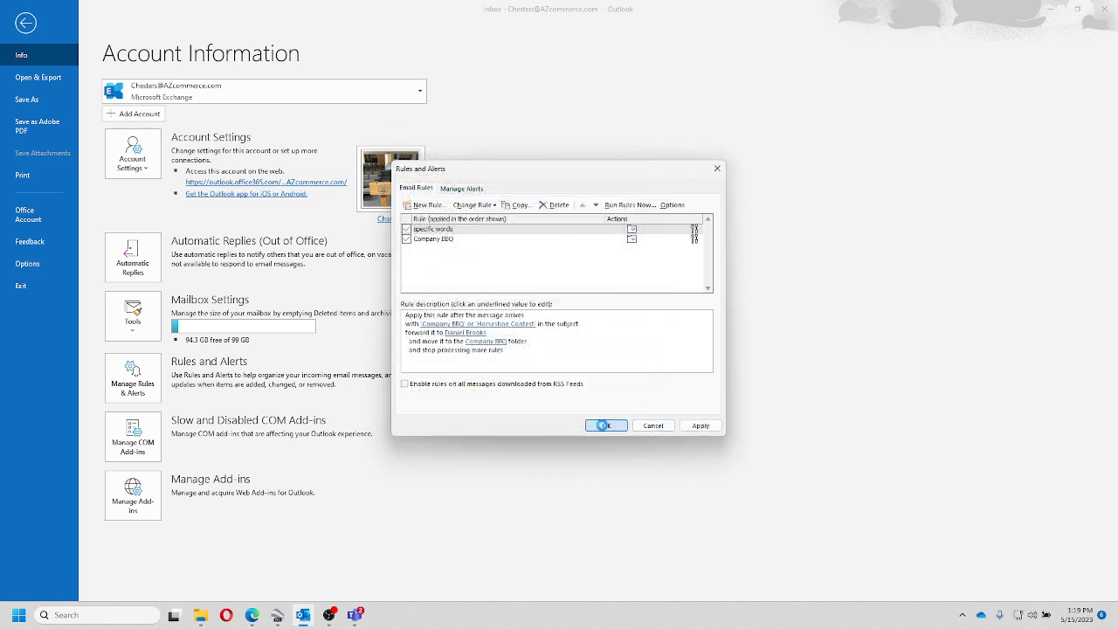